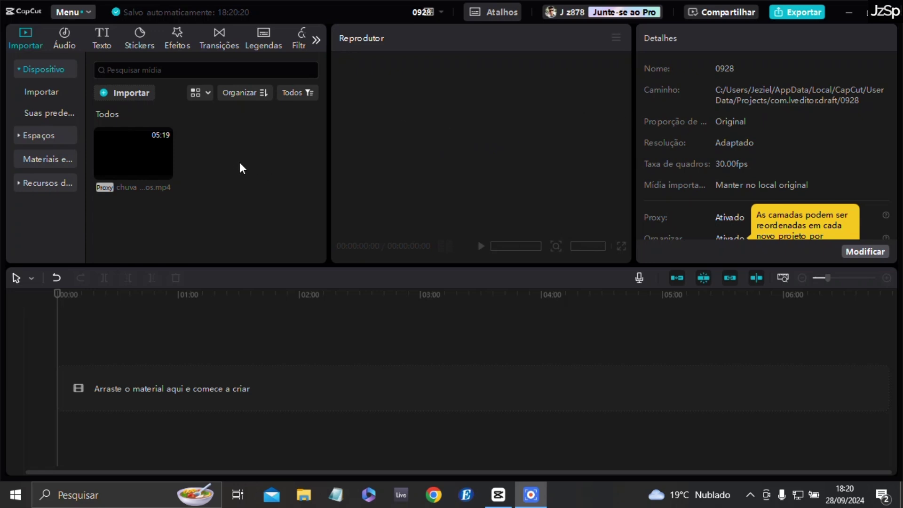
Import the chuva 5 minutos video from the Nova pasta folder and place it at the start of the timeline
{"action": "left_click", "coordinate": [126, 94]}
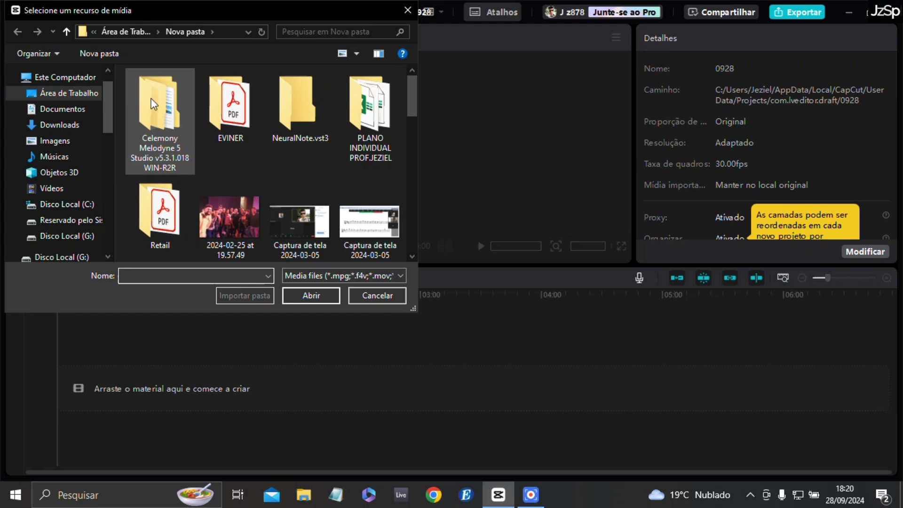
{"action": "left_click_drag", "start_coordinate": [410, 111], "coordinate": [308, 129]}
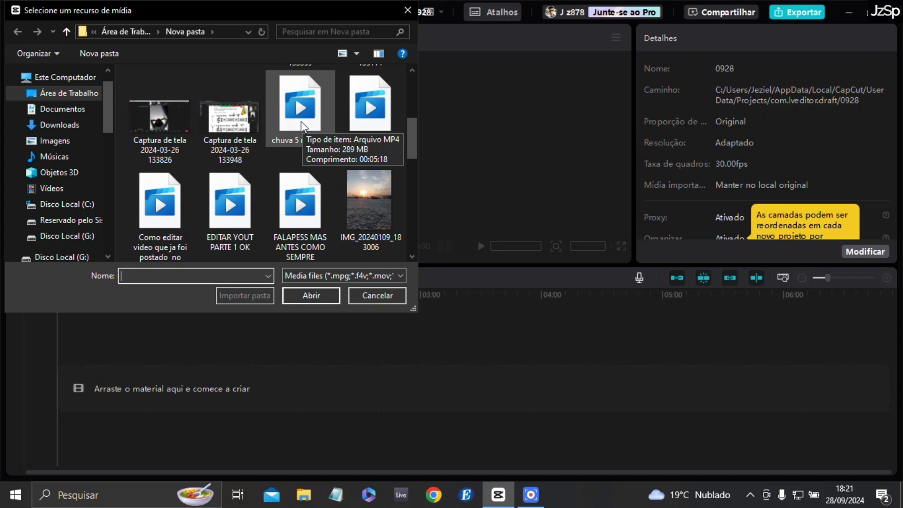
{"action": "left_click", "coordinate": [301, 123]}
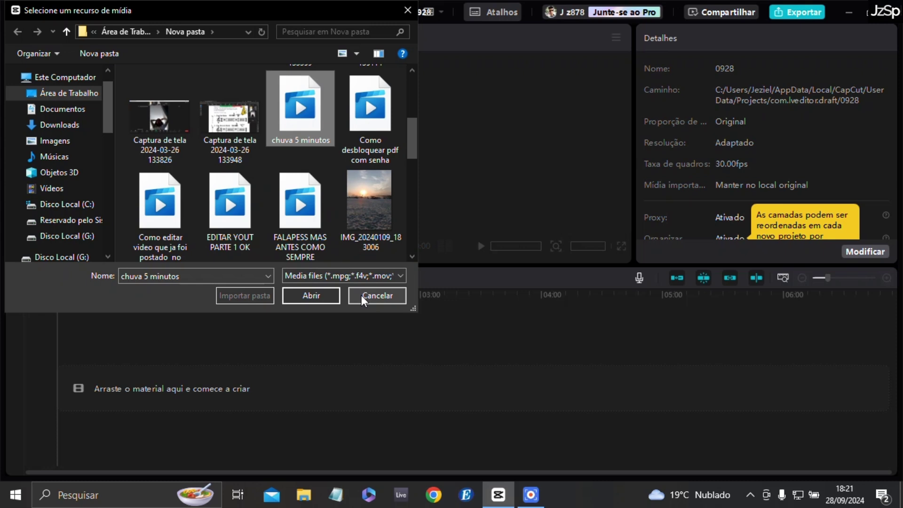
{"action": "double_click", "coordinate": [300, 113]}
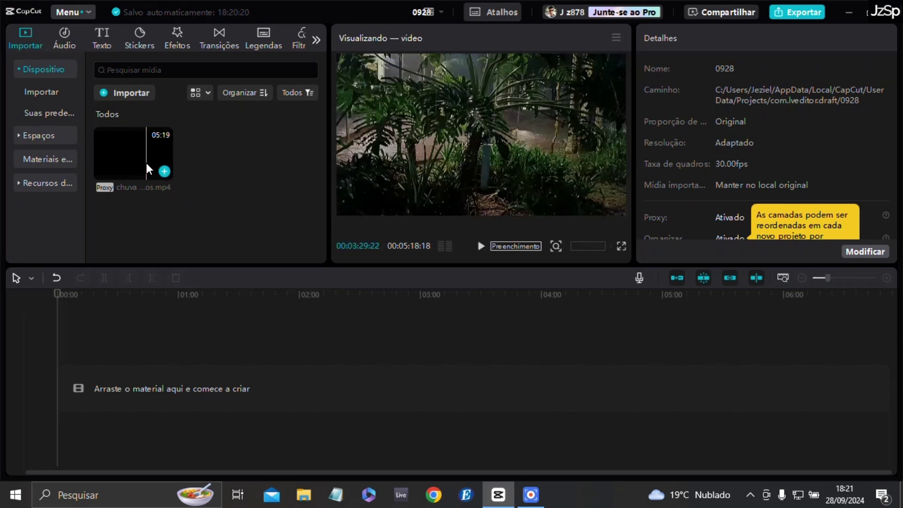
{"action": "left_click_drag", "start_coordinate": [145, 166], "coordinate": [141, 329]}
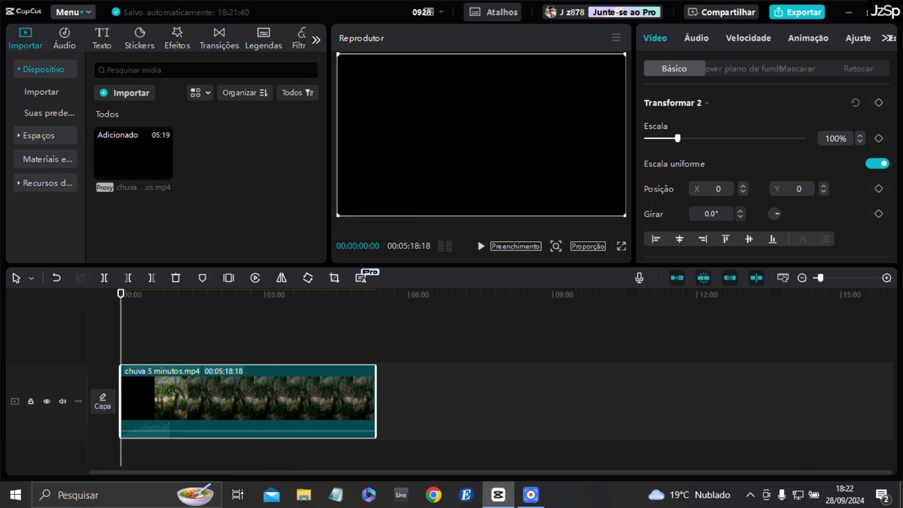
Split the chuva 5 minutos clip at 00:01:02:19 and delete the portion after the cut
{"action": "scroll", "coordinate": [220, 329], "scroll_direction": "up", "scroll_amount": 2}
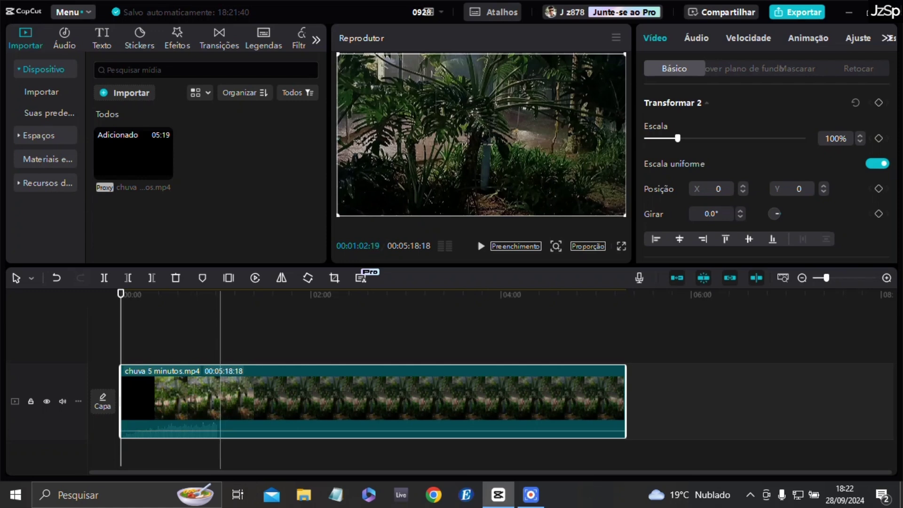
{"action": "left_click", "coordinate": [220, 329]}
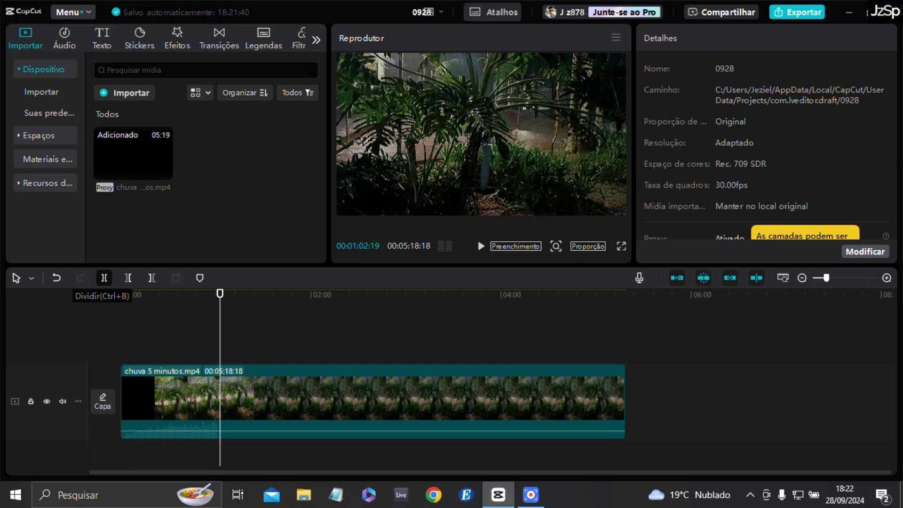
{"action": "left_click", "coordinate": [104, 278]}
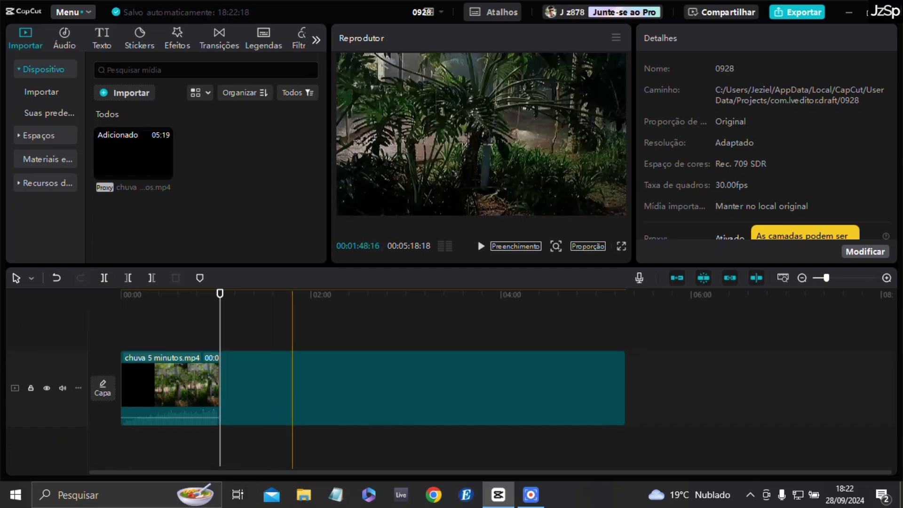
{"action": "left_click", "coordinate": [288, 385]}
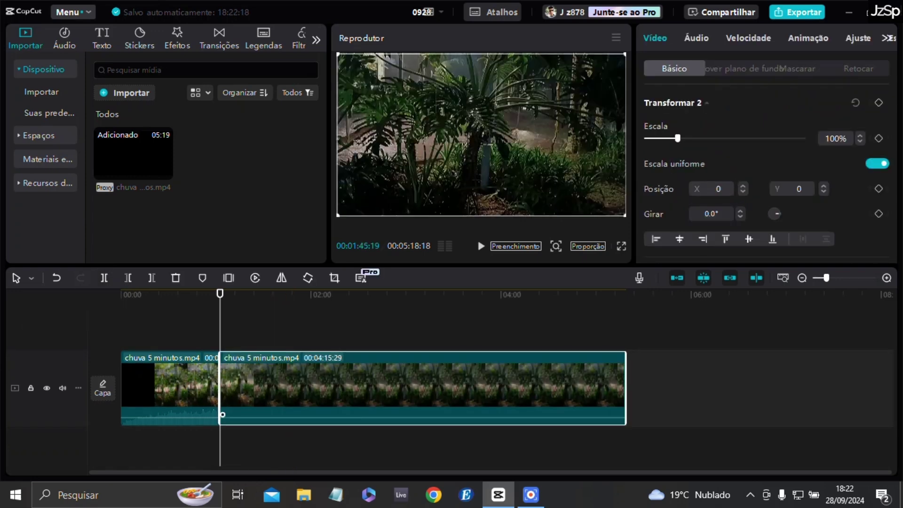
{"action": "right_click", "coordinate": [289, 386]}
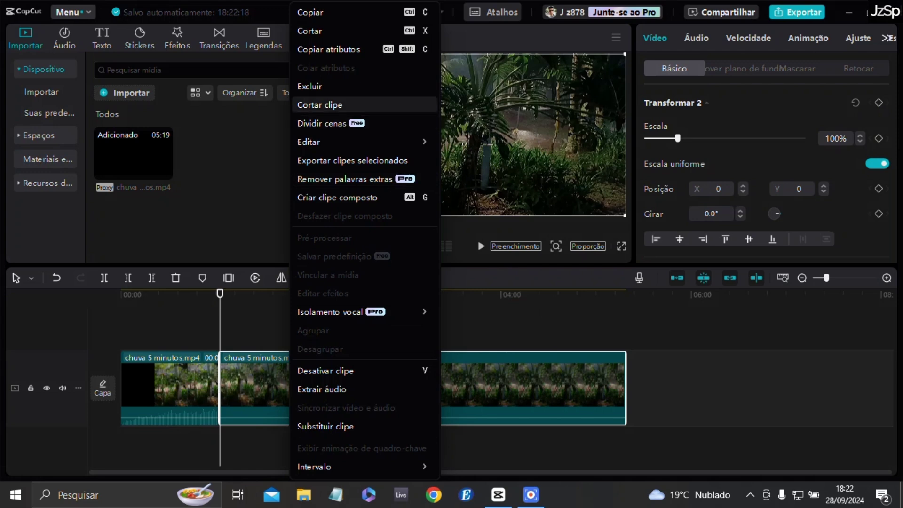
{"action": "left_click", "coordinate": [329, 86]}
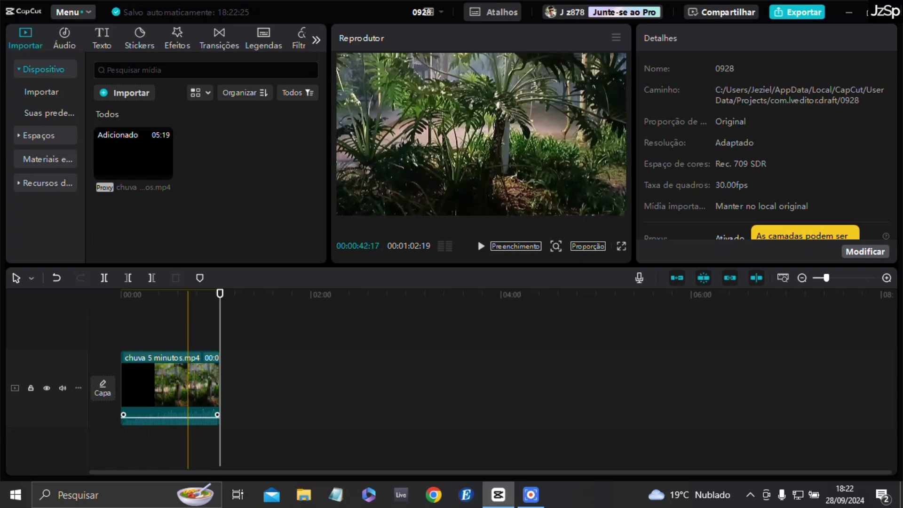
Extract the audio of the shortened clip onto its own track and delete the extracted audio clip
{"action": "left_click", "coordinate": [187, 385]}
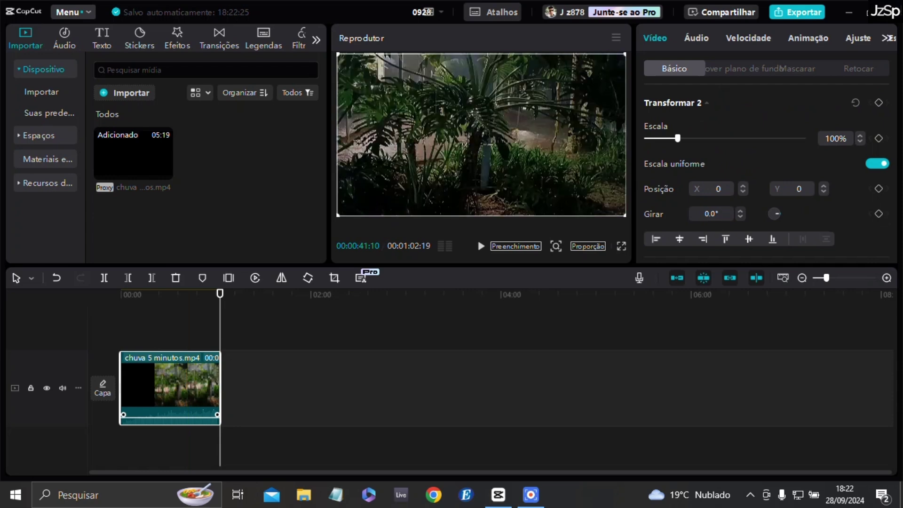
{"action": "right_click", "coordinate": [188, 385]}
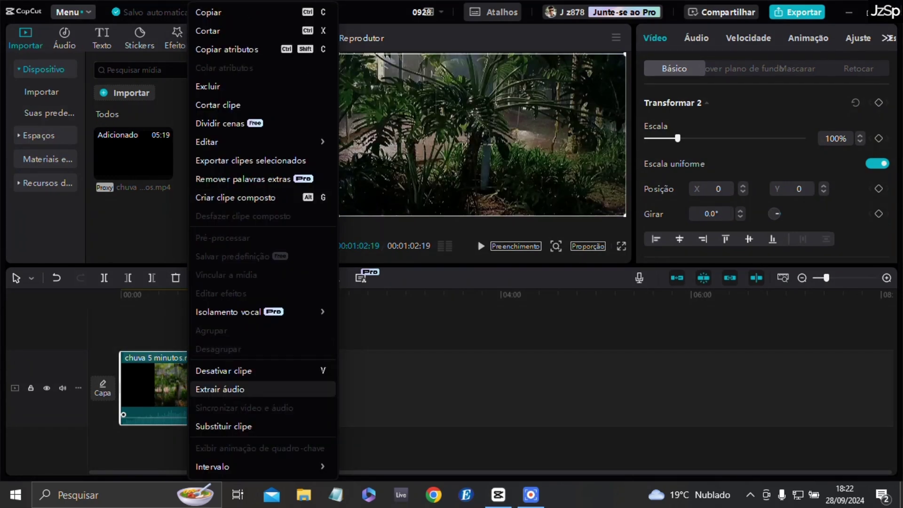
{"action": "left_click", "coordinate": [219, 389]}
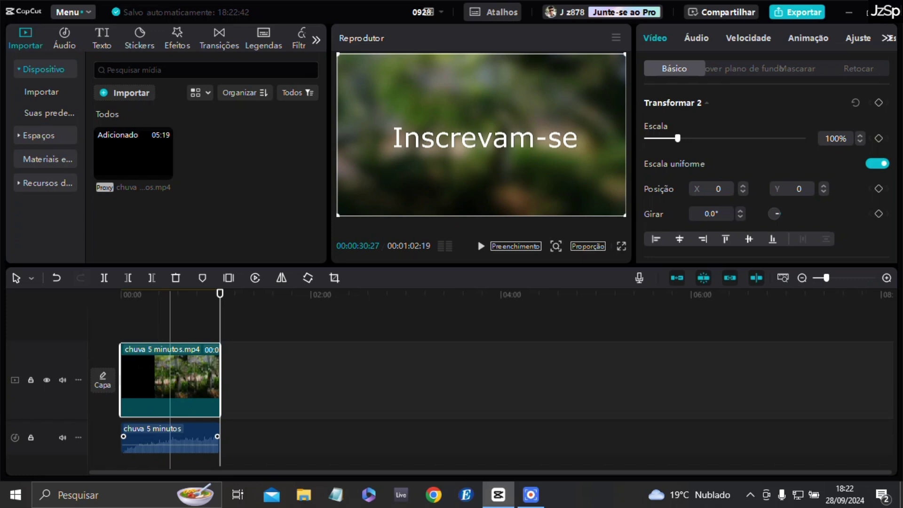
{"action": "left_click", "coordinate": [170, 442]}
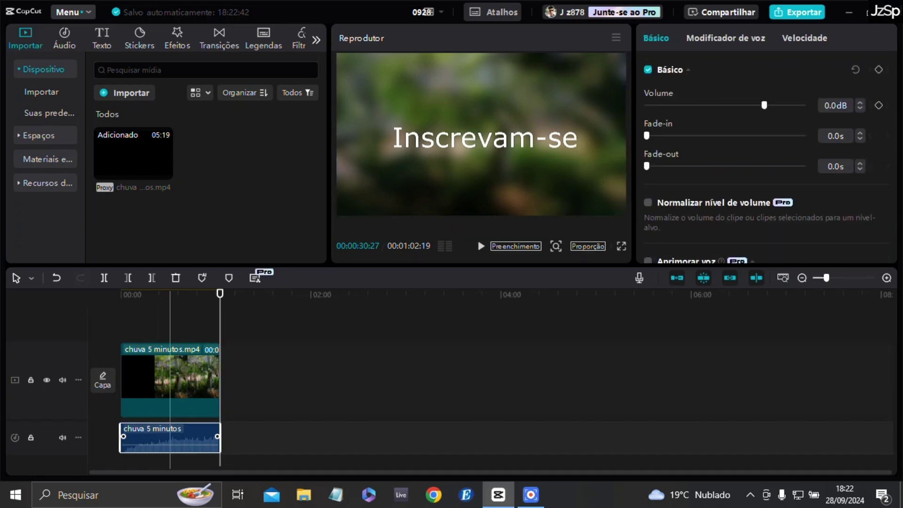
{"action": "right_click", "coordinate": [170, 440]}
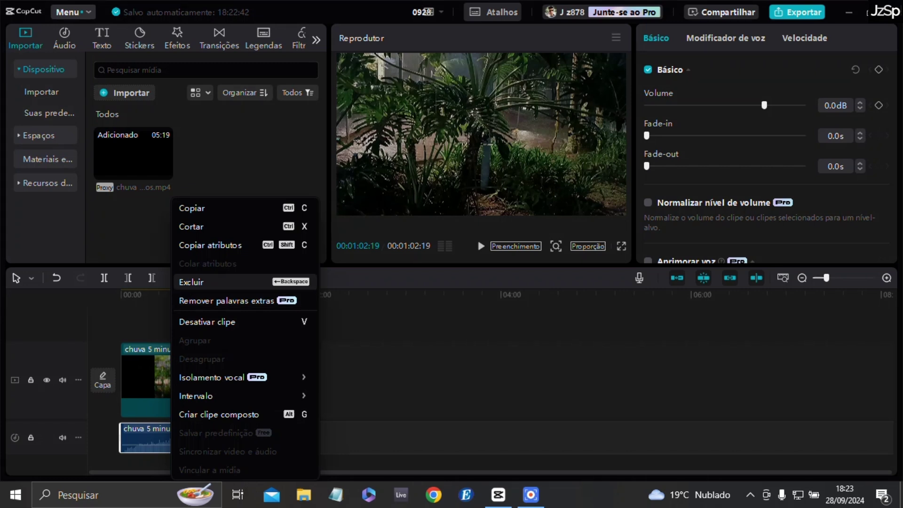
{"action": "left_click", "coordinate": [198, 281]}
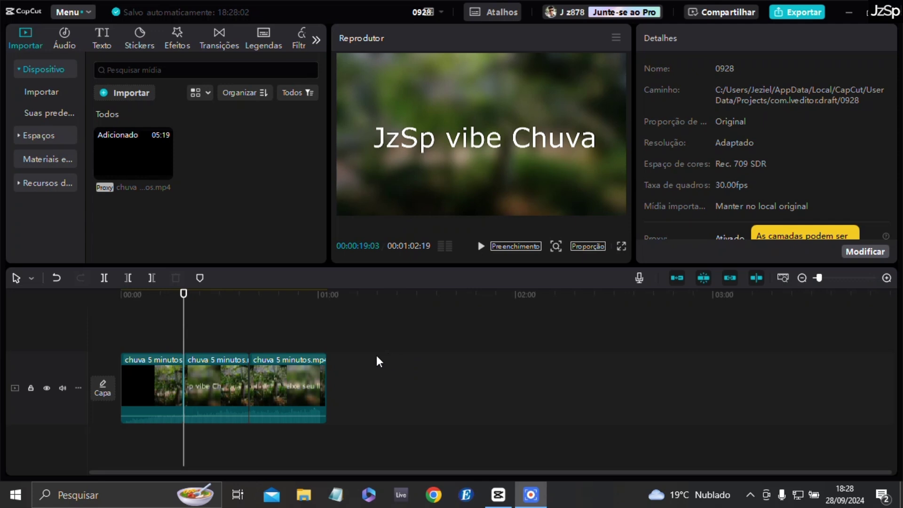
Select all three chuva 5 minutos clips on the timeline and extract their audio together
{"action": "mouse_move", "coordinate": [280, 380]}
{"action": "left_mouse_down"}
{"action": "mouse_move", "coordinate": [313, 378]}
{"action": "mouse_move", "coordinate": [281, 384]}
{"action": "left_mouse_up"}
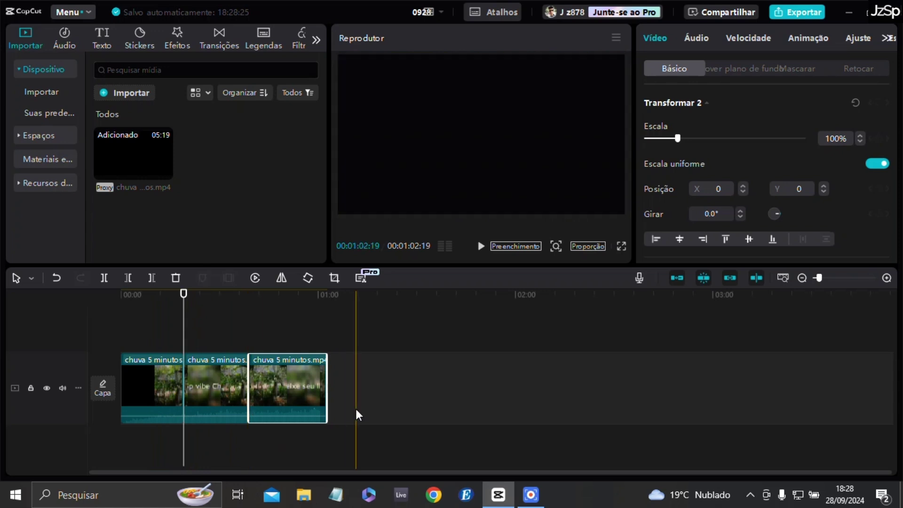
{"action": "left_click", "coordinate": [357, 358]}
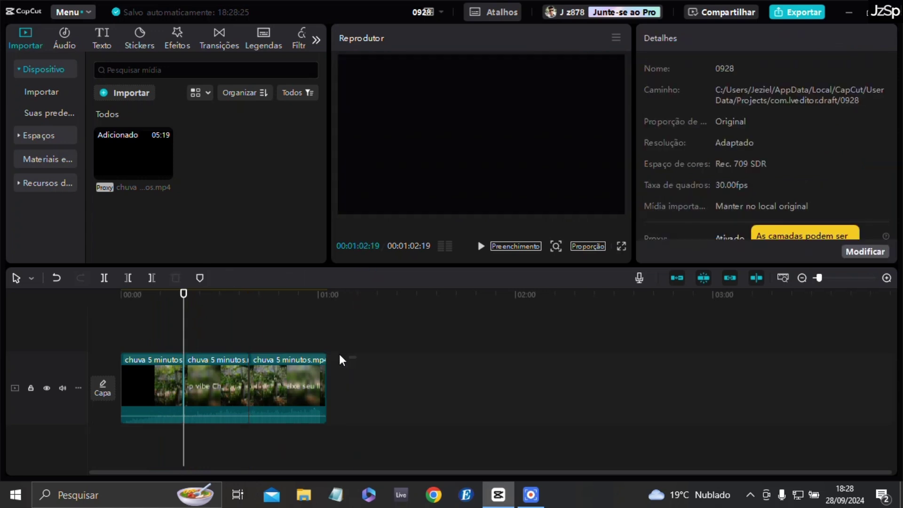
{"action": "left_click", "coordinate": [313, 355]}
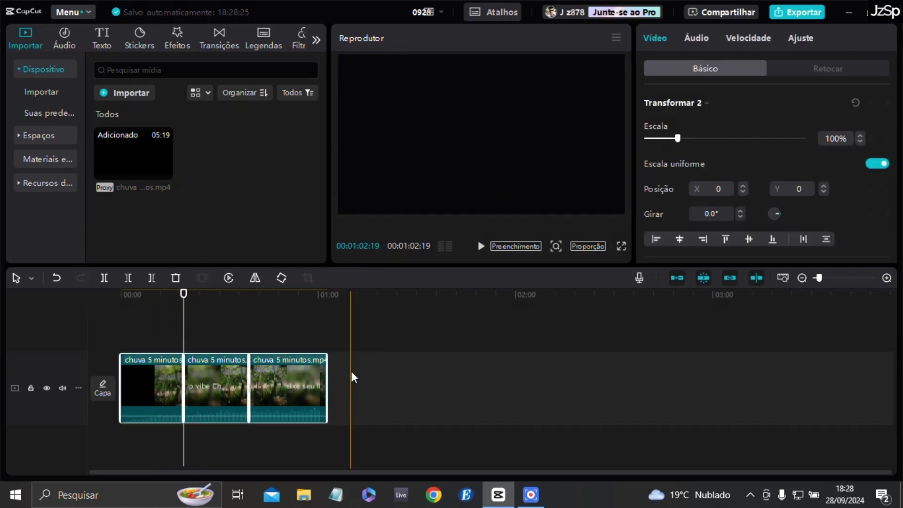
{"action": "left_click", "coordinate": [353, 347]}
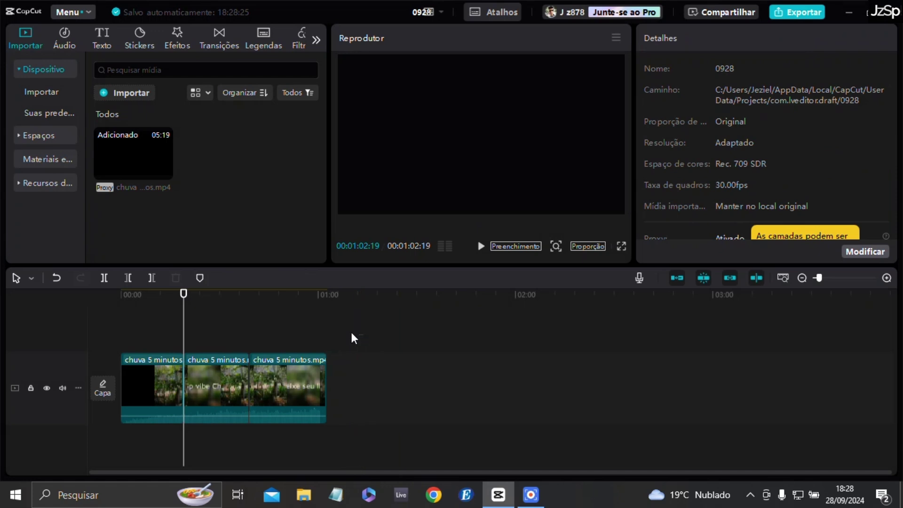
{"action": "left_click", "coordinate": [249, 362]}
{"action": "left_click_drag", "start_coordinate": [218, 365], "coordinate": [129, 441]}
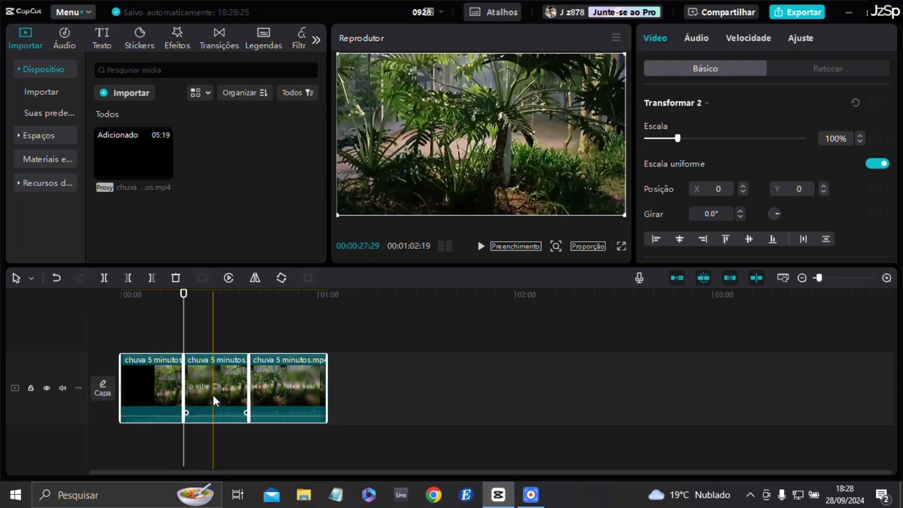
{"action": "right_click", "coordinate": [215, 400]}
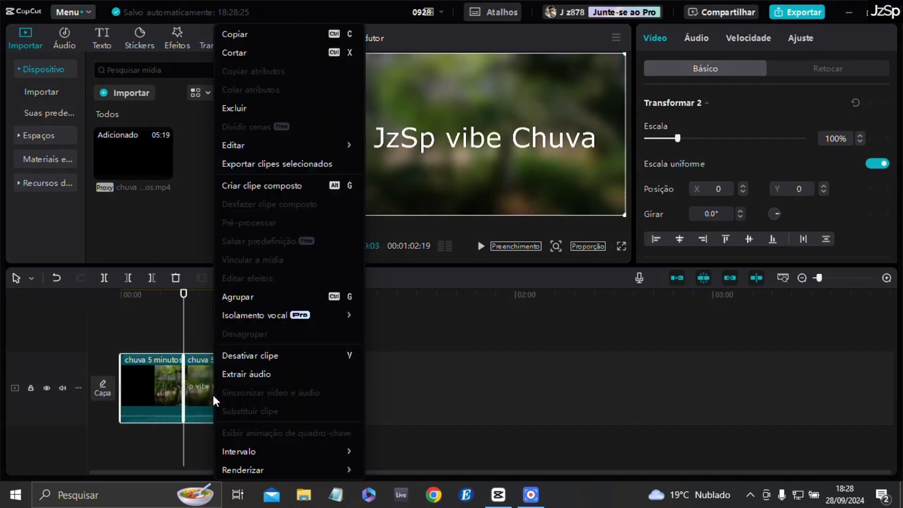
{"action": "left_click", "coordinate": [244, 374]}
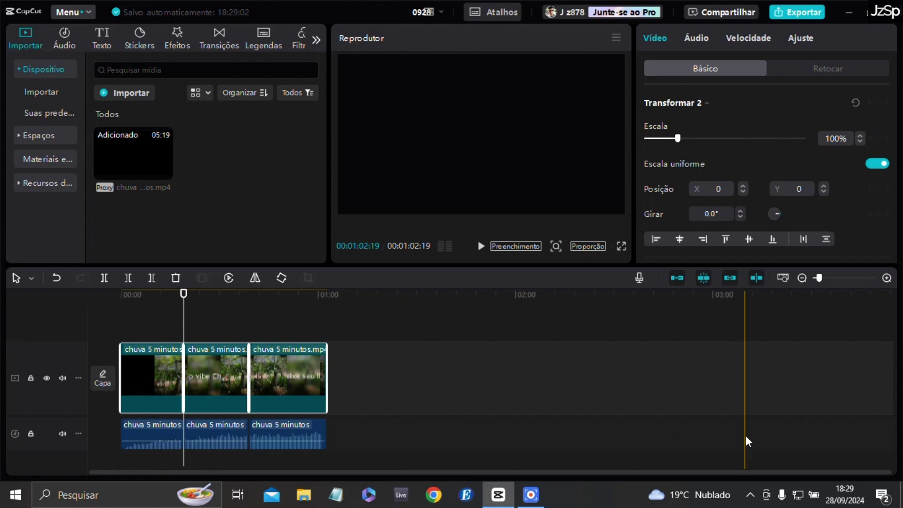
Undo the audio extraction and the splits, and extract the audio from the rejoined chuva 5 minutos clip
{"action": "key", "text": "ctrl+z"}
{"action": "key", "text": "ctrl+z"}
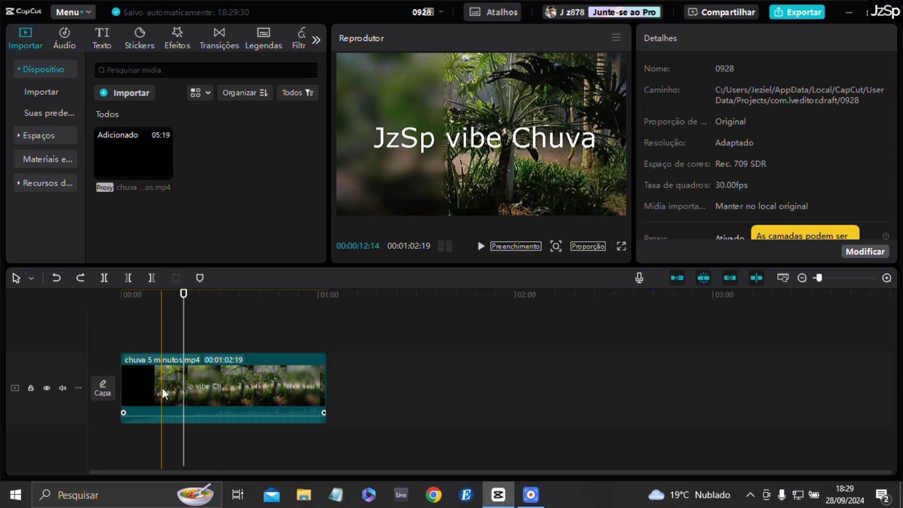
{"action": "left_click", "coordinate": [237, 418]}
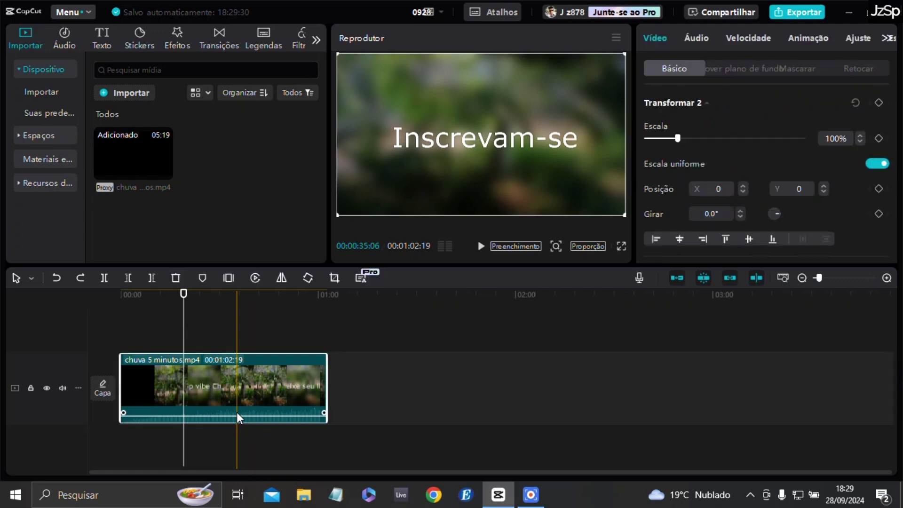
{"action": "right_click", "coordinate": [237, 417]}
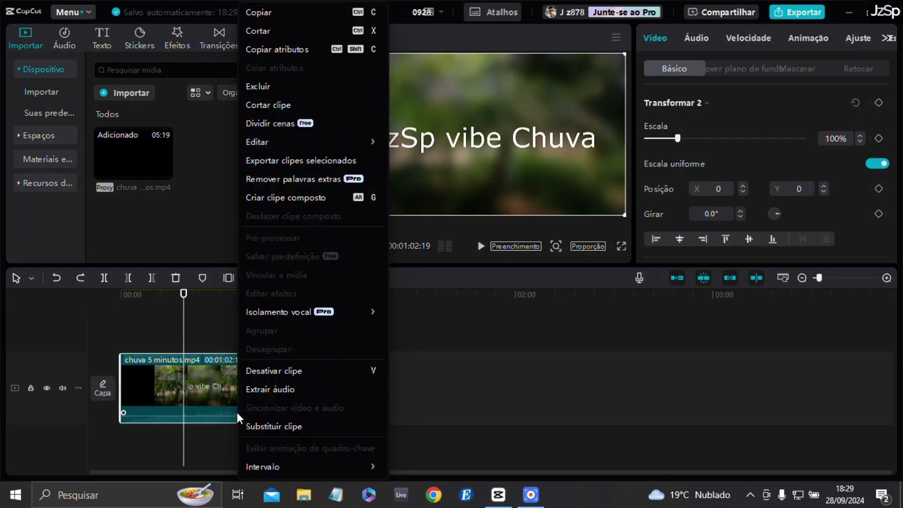
{"action": "left_click", "coordinate": [262, 390]}
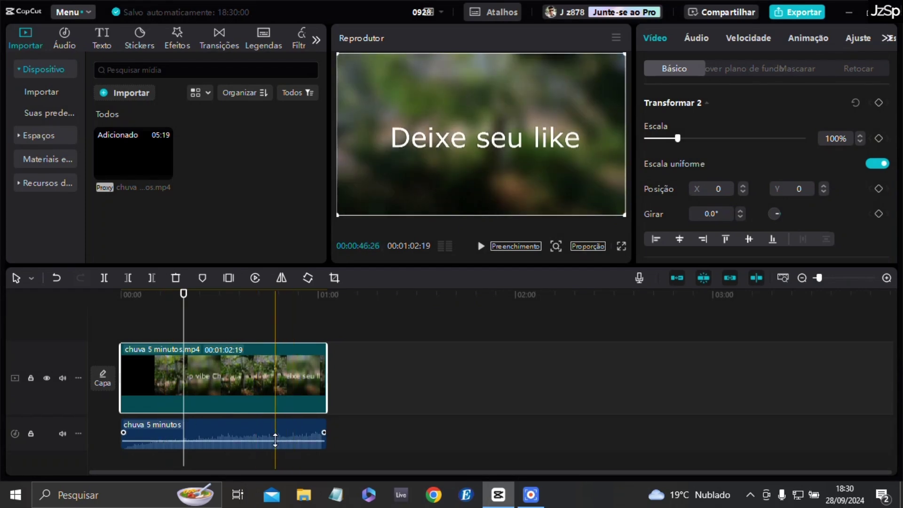
Delete the video clip from the timeline and select the extracted audio clip
{"action": "right_click", "coordinate": [215, 380]}
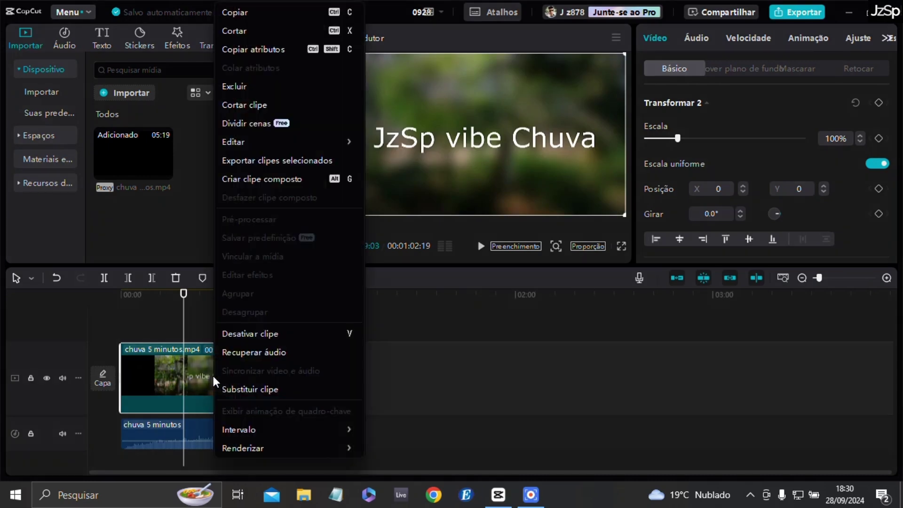
{"action": "left_click", "coordinate": [234, 88]}
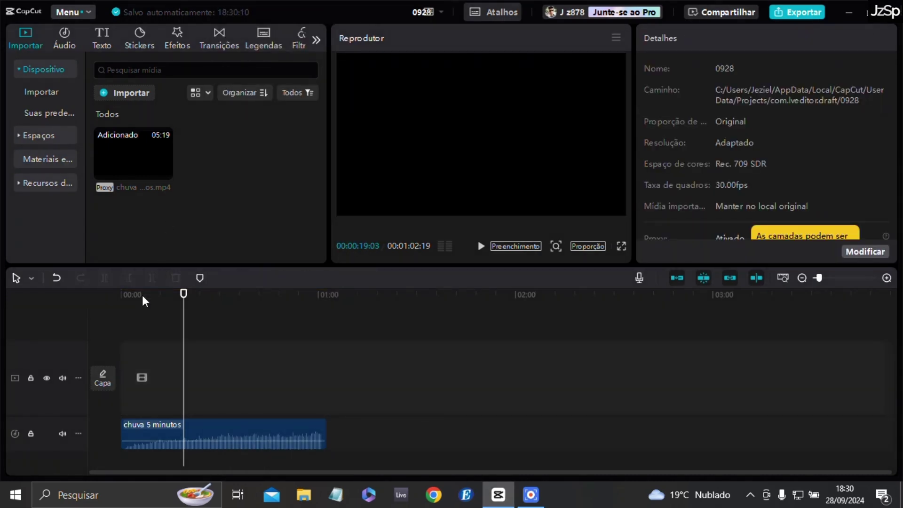
{"action": "left_click", "coordinate": [134, 446]}
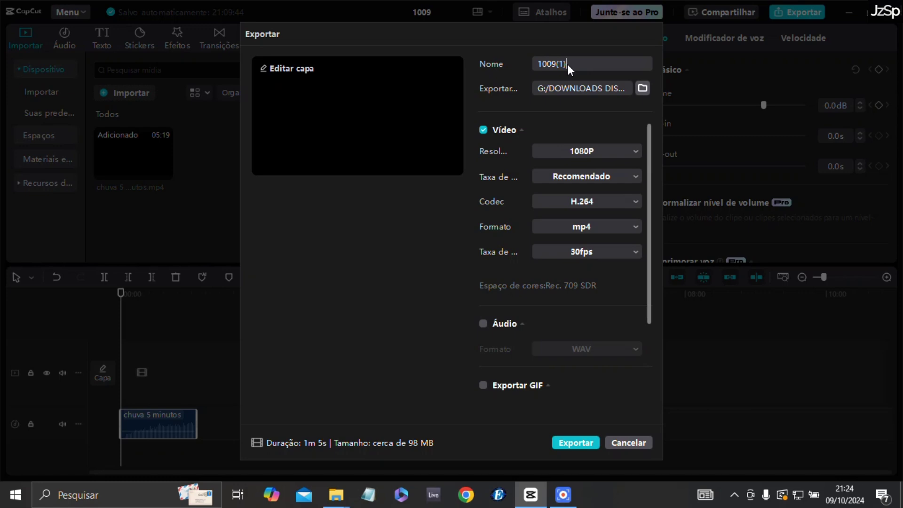
Name the export file chuva
{"action": "key", "text": "BackSpace"}
{"action": "key", "text": "BackSpace"}
{"action": "key", "text": "BackSpace"}
{"action": "key", "text": "BackSpace"}
{"action": "key", "text": "BackSpace"}
{"action": "key", "text": "BackSpace"}
Turn off video output, enable audio output in WAV format, and export the file
{"action": "left_click", "coordinate": [483, 131]}
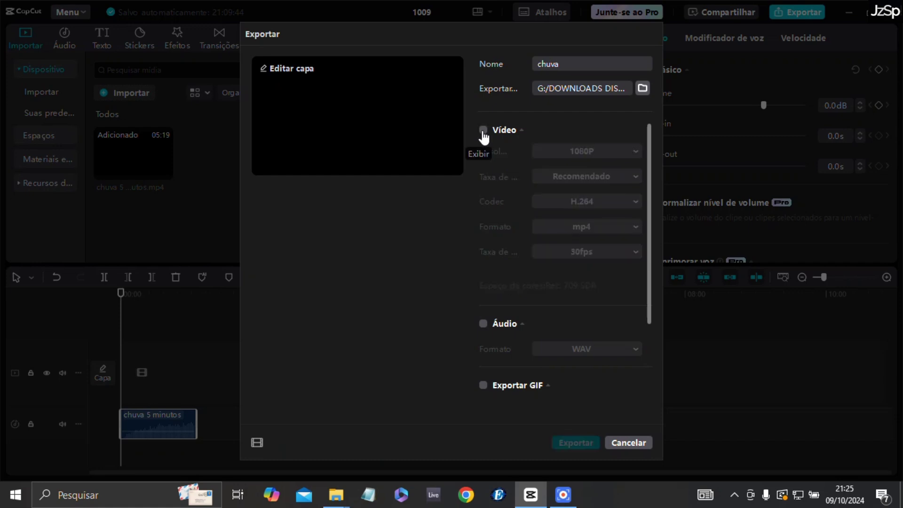
{"action": "left_click", "coordinate": [482, 324]}
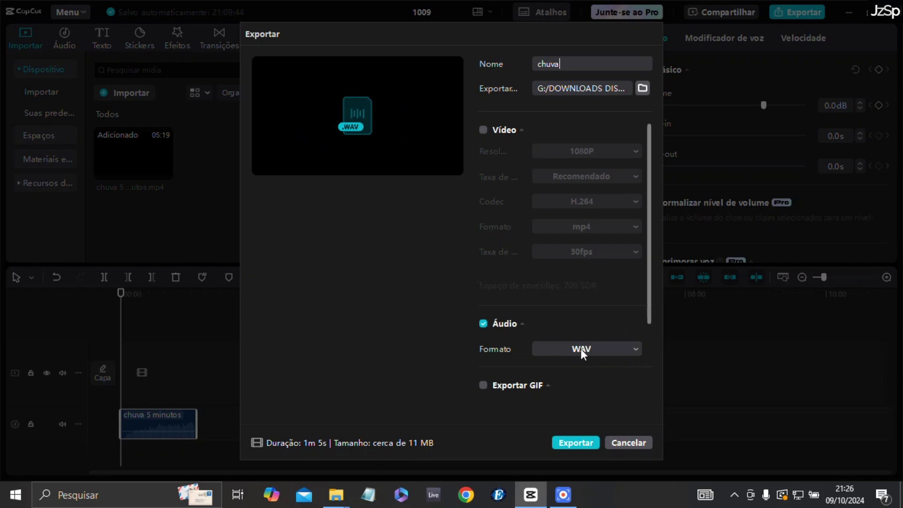
{"action": "left_click", "coordinate": [636, 351]}
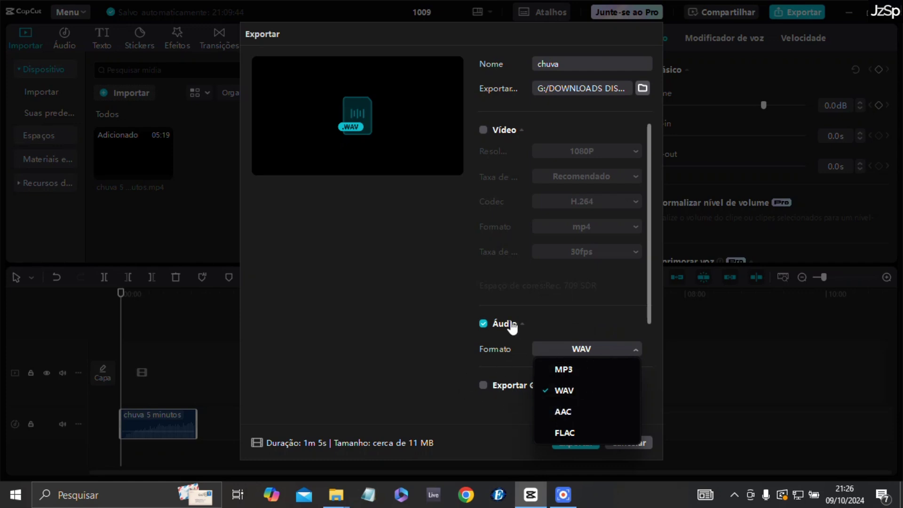
{"action": "left_click", "coordinate": [385, 264]}
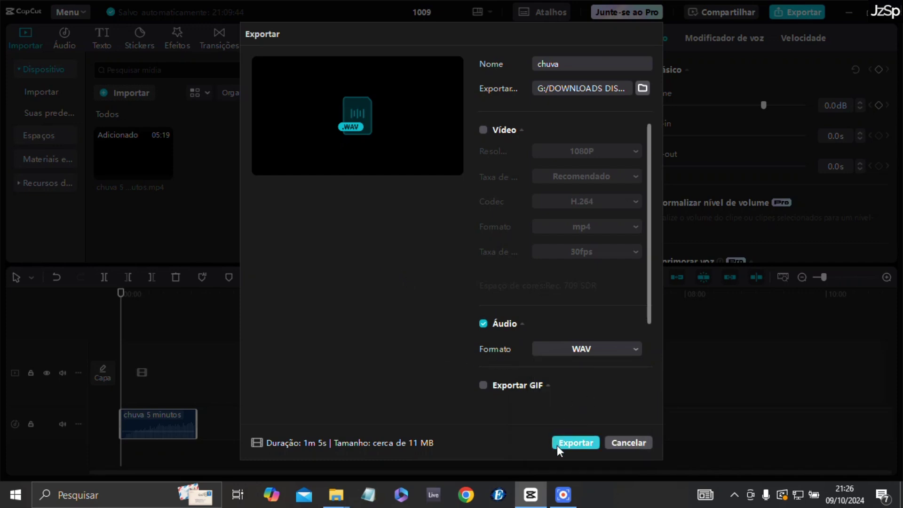
{"action": "left_click", "coordinate": [569, 446]}
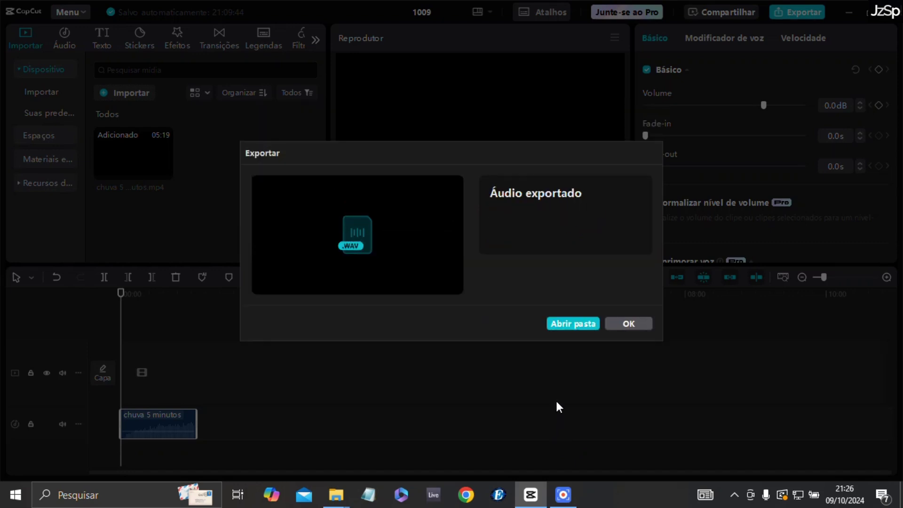
Show the export folder and open the exported chuva audio file
{"action": "left_click", "coordinate": [578, 324]}
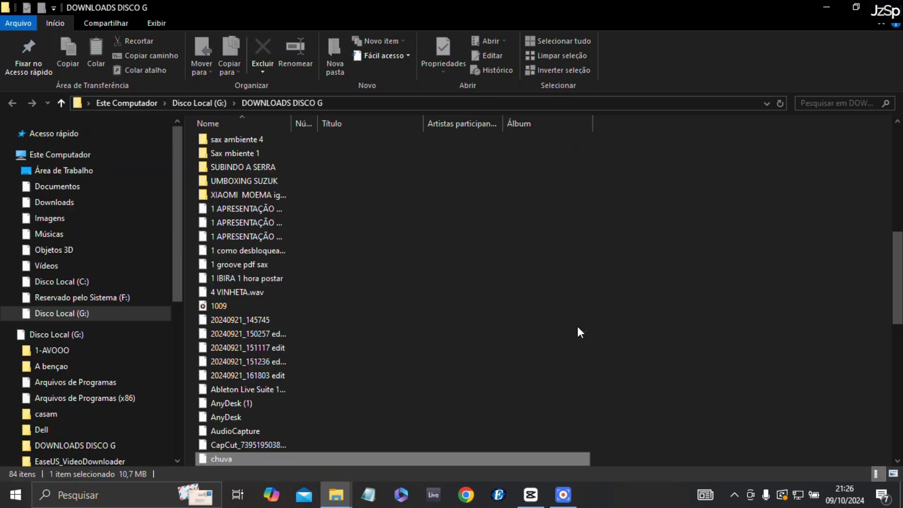
{"action": "left_click", "coordinate": [223, 457]}
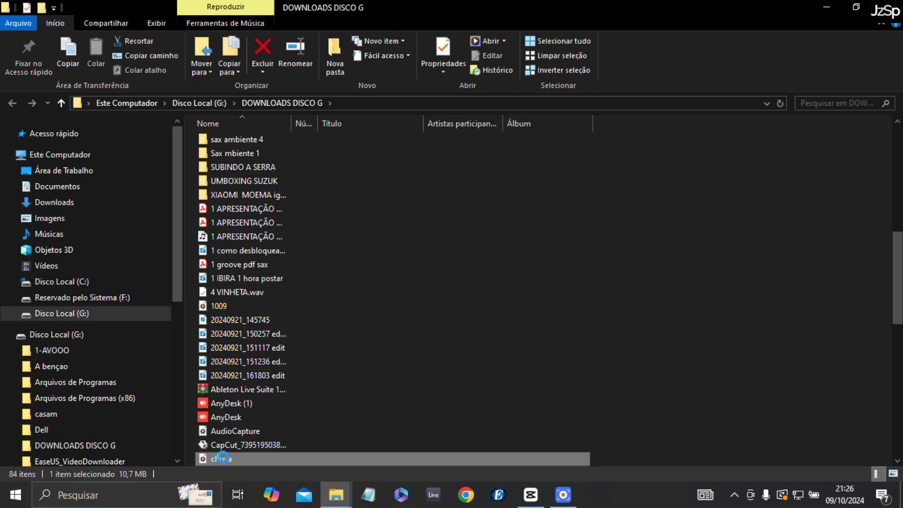